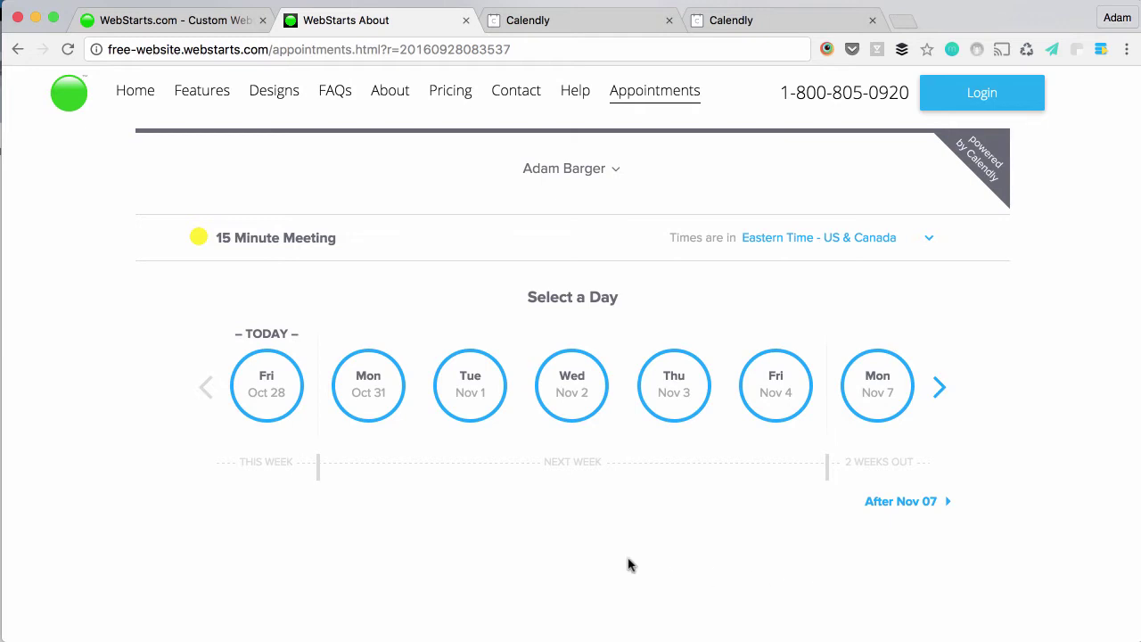
- Book the Friday October 28, 12:45pm slot in the embedded scheduler, then switch to the Calendly dashboard
{"action": "left_click", "coordinate": [264, 401]}
{"action": "scroll", "coordinate": [389, 410], "scroll_direction": "down", "scroll_amount": 2}
{"action": "scroll", "coordinate": [390, 412], "scroll_direction": "down", "scroll_amount": 3}
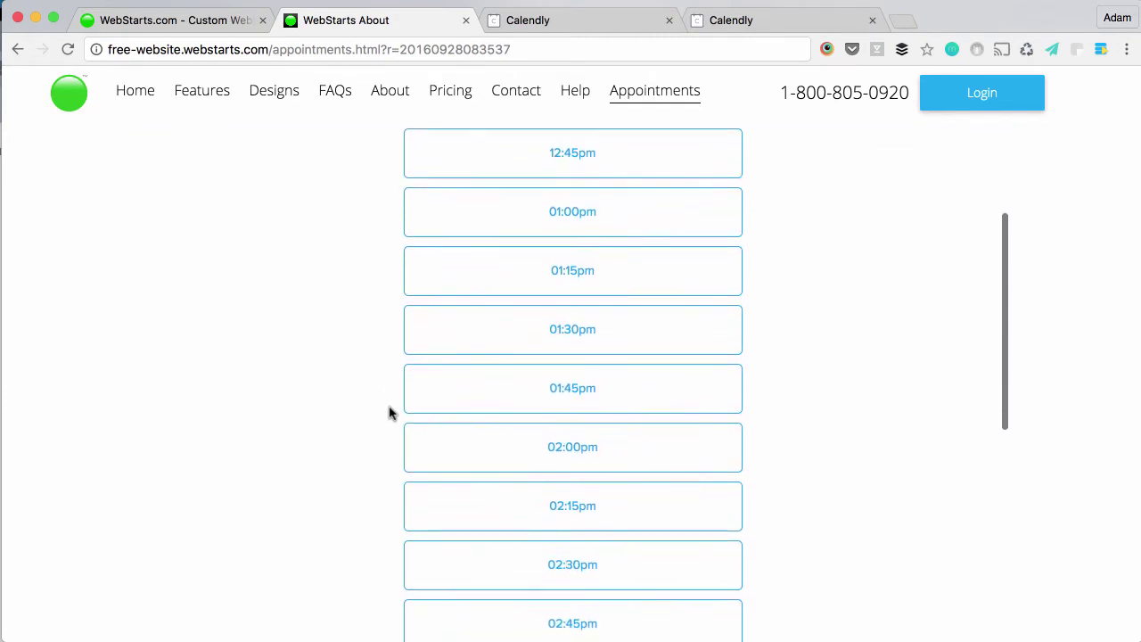
{"action": "scroll", "coordinate": [389, 411], "scroll_direction": "down", "scroll_amount": 3}
{"action": "scroll", "coordinate": [390, 412], "scroll_direction": "down", "scroll_amount": 1}
{"action": "scroll", "coordinate": [390, 412], "scroll_direction": "up", "scroll_amount": 5}
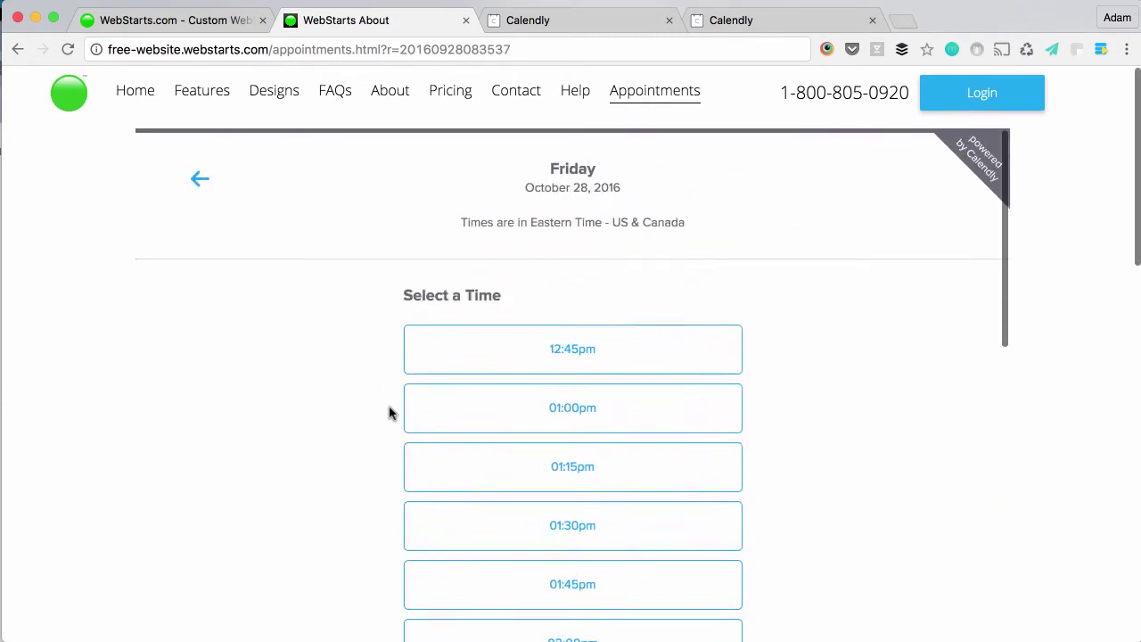
{"action": "left_click", "coordinate": [565, 359]}
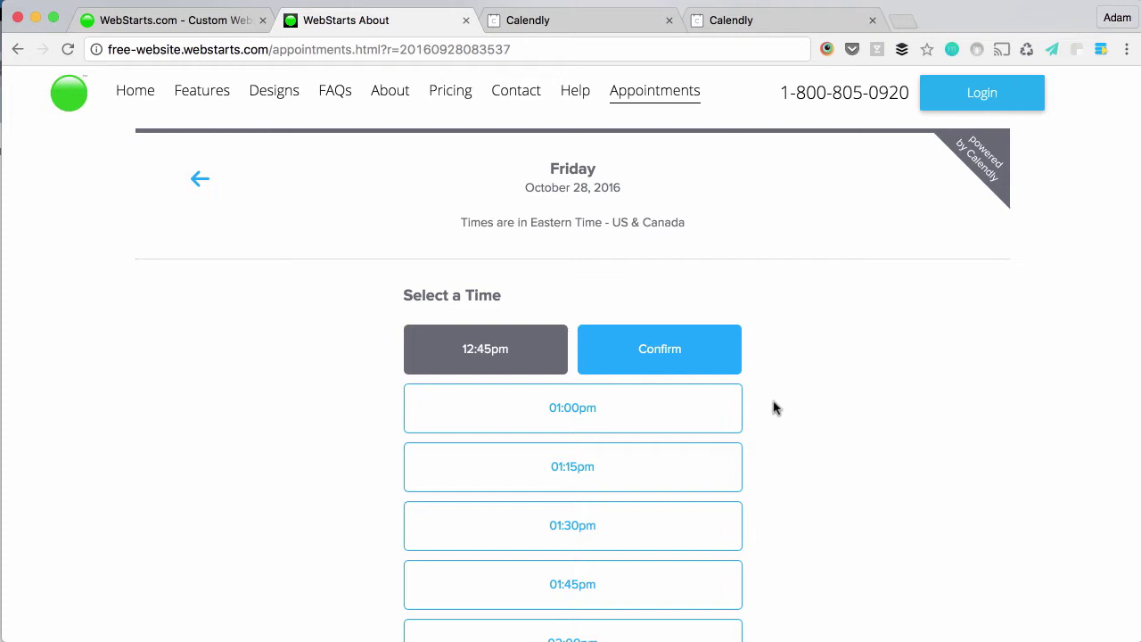
{"action": "left_click", "coordinate": [594, 31]}
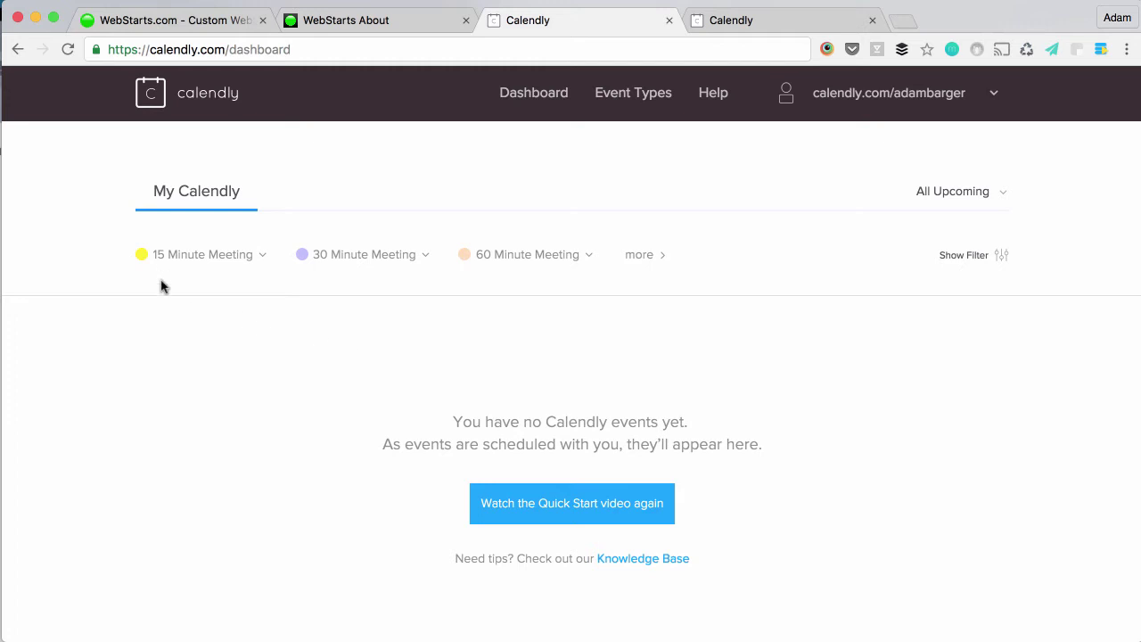
- Expand the option menus for the 15 and 30 Minute Meetings on the Calendly dashboard
{"action": "left_click", "coordinate": [263, 259]}
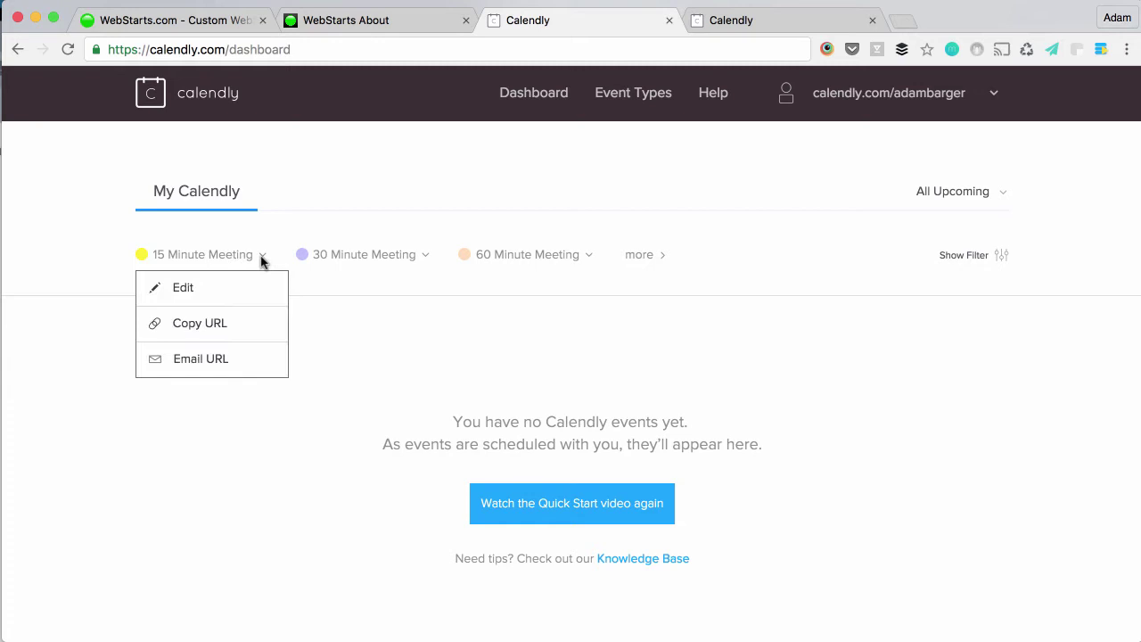
{"action": "left_click", "coordinate": [425, 256]}
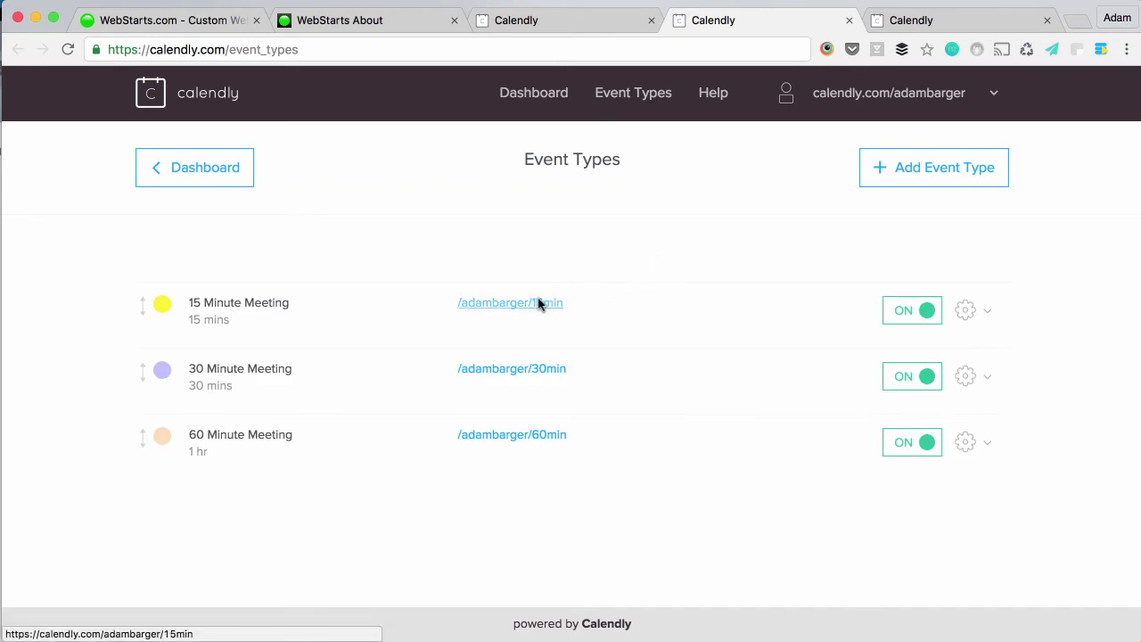
- Open the 15 Minute Meeting embed options, compare the popup styles, and select the inline embed code
{"action": "left_click", "coordinate": [988, 315]}
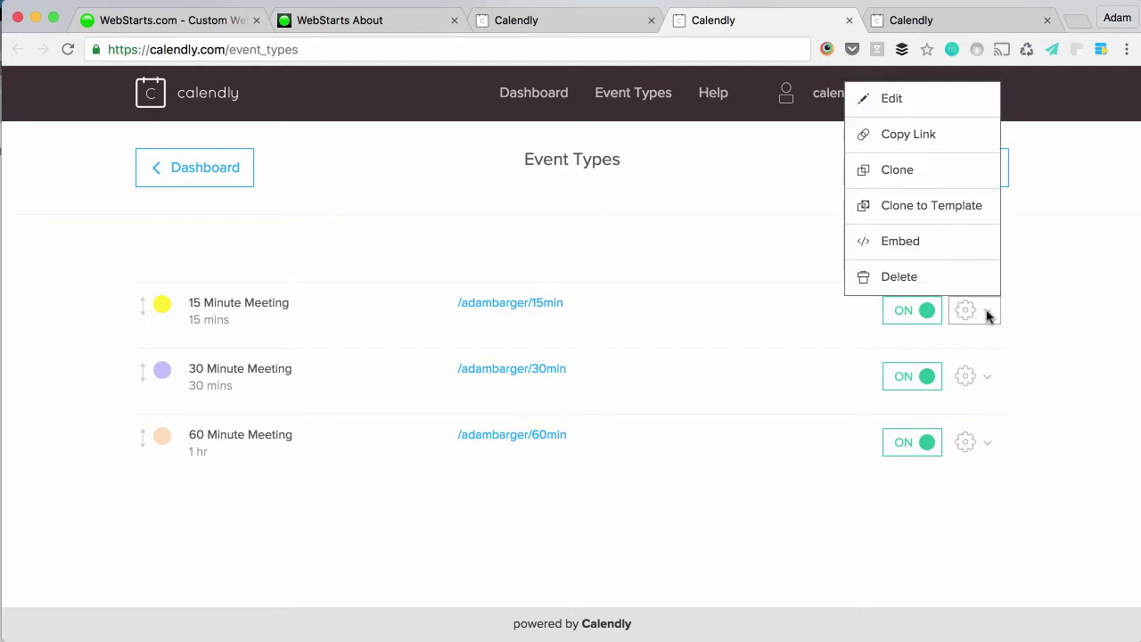
{"action": "left_click", "coordinate": [920, 246]}
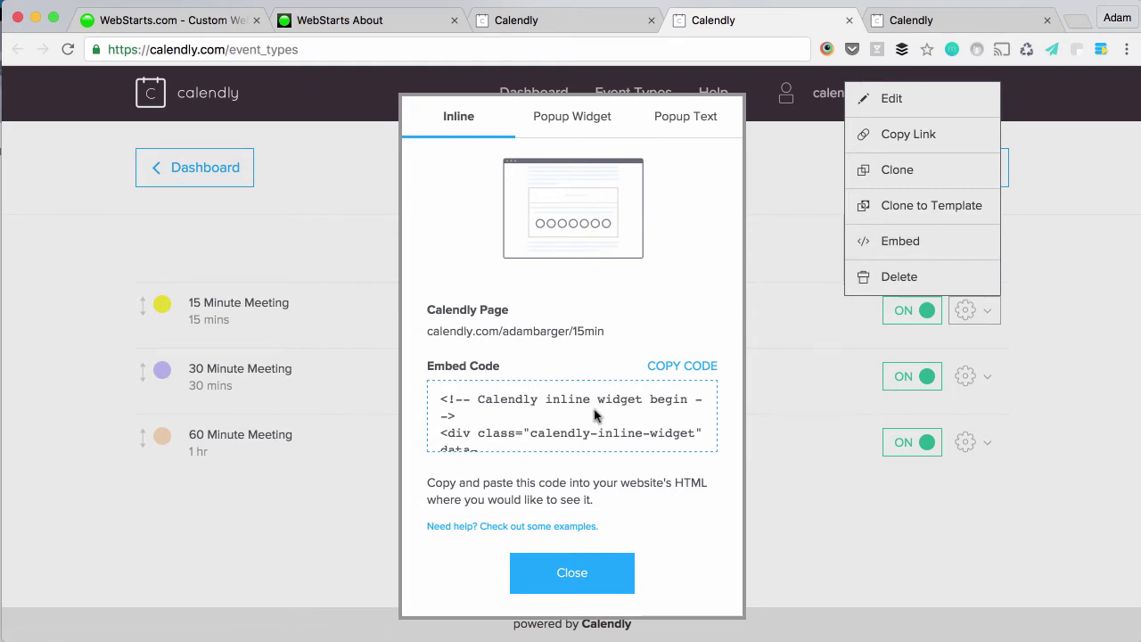
{"action": "left_click", "coordinate": [595, 118]}
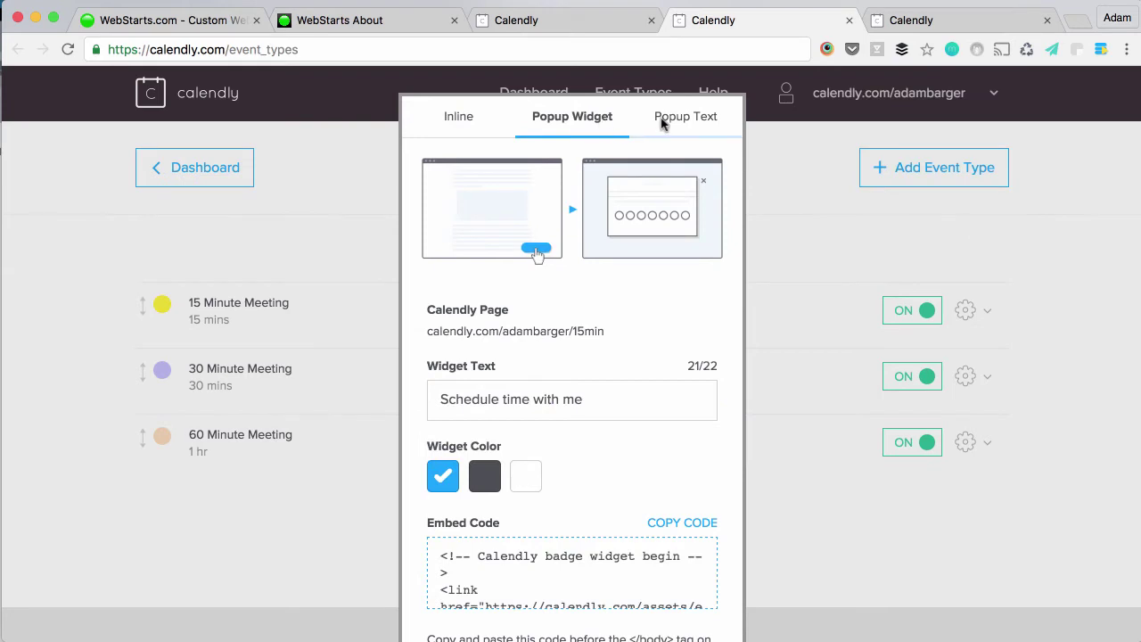
{"action": "left_click", "coordinate": [662, 124]}
{"action": "left_click", "coordinate": [477, 128]}
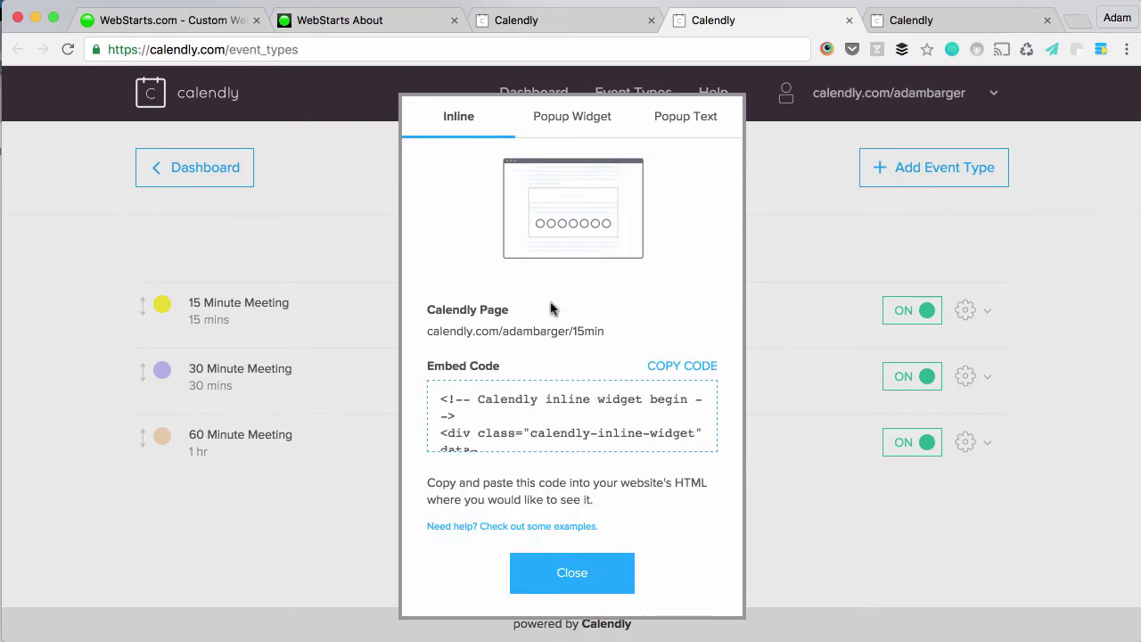
{"action": "left_click", "coordinate": [565, 409]}
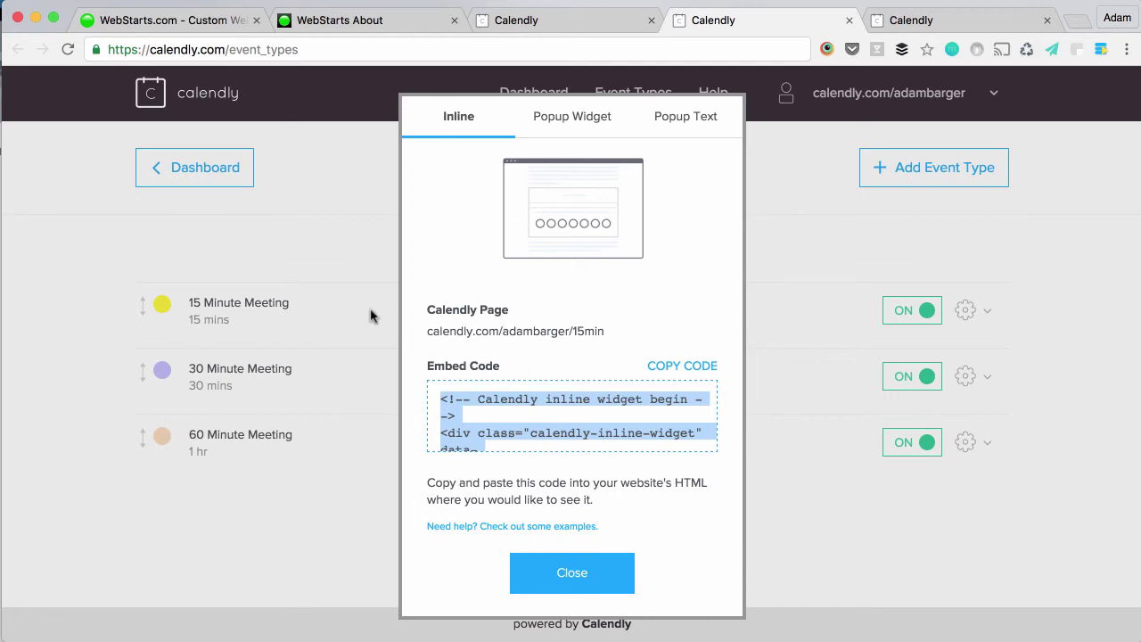
- Delete the existing Calendly embed from the WebStarts Appointments page
{"action": "left_click", "coordinate": [160, 27]}
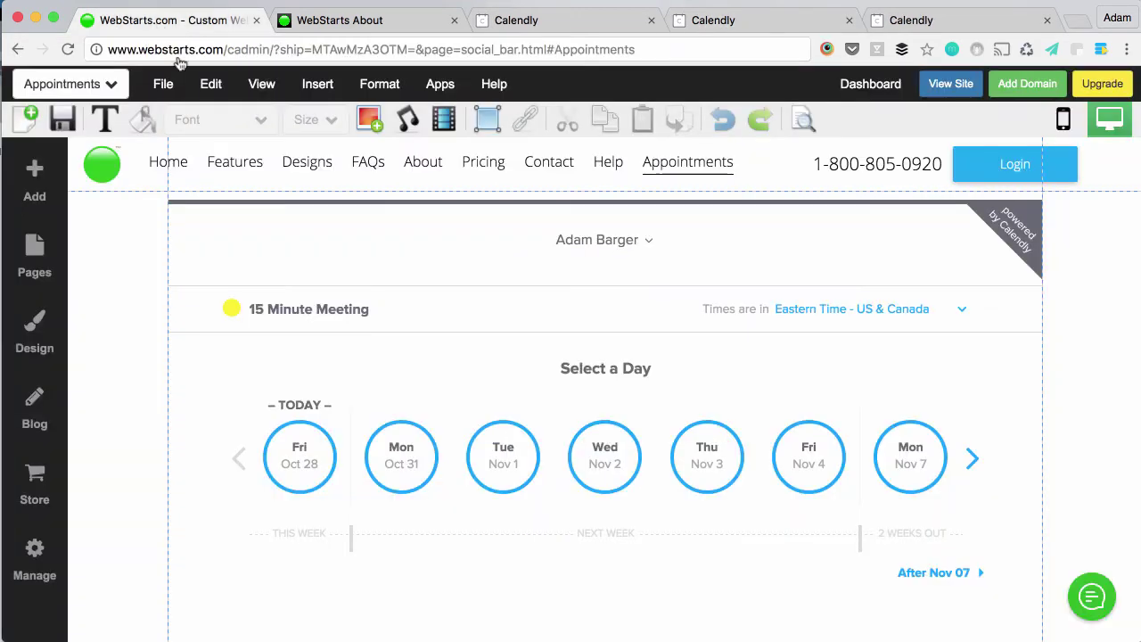
{"action": "left_click", "coordinate": [333, 343]}
{"action": "left_click", "coordinate": [181, 185]}
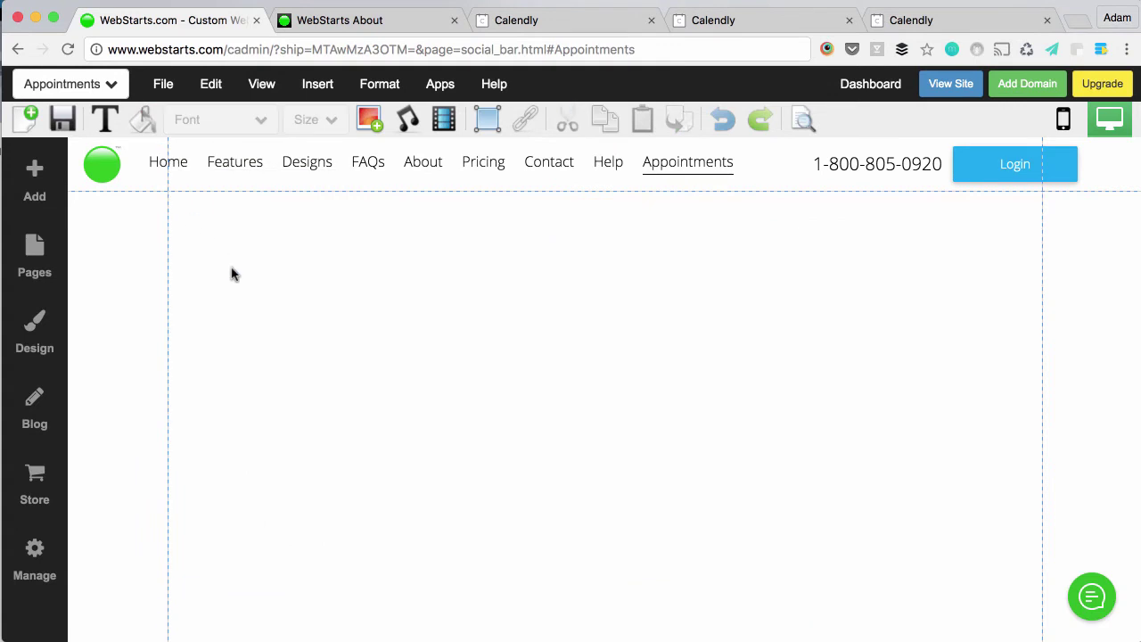
- Paste the Calendly inline widget code into a new custom HTML block
{"action": "left_click", "coordinate": [319, 92]}
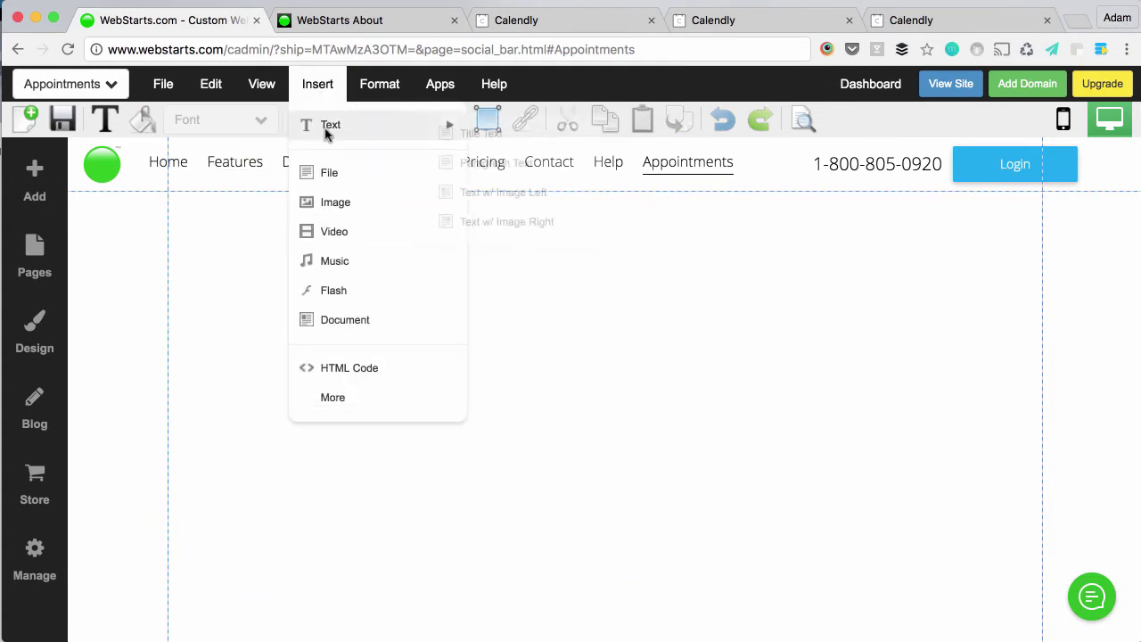
{"action": "left_click", "coordinate": [344, 366]}
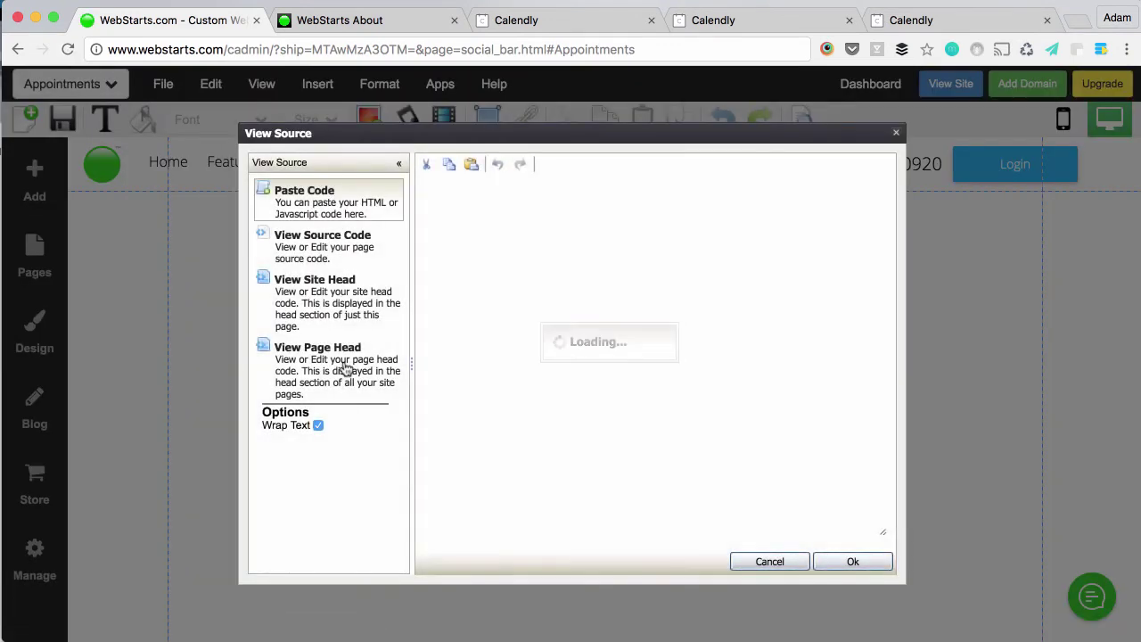
{"action": "right_click", "coordinate": [471, 308]}
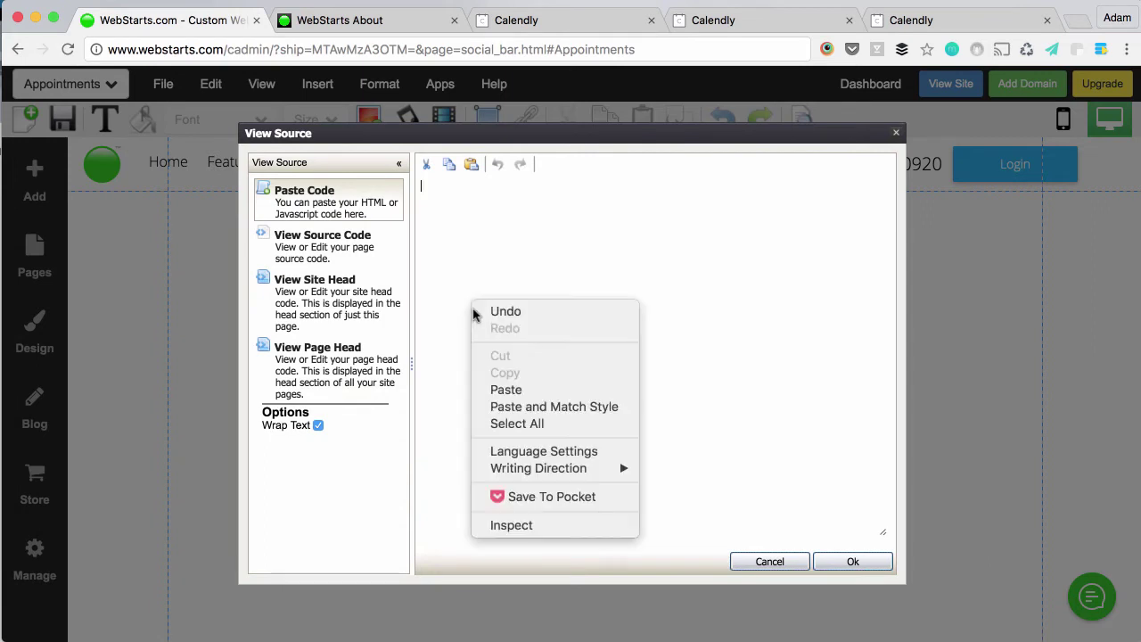
{"action": "left_click", "coordinate": [503, 389]}
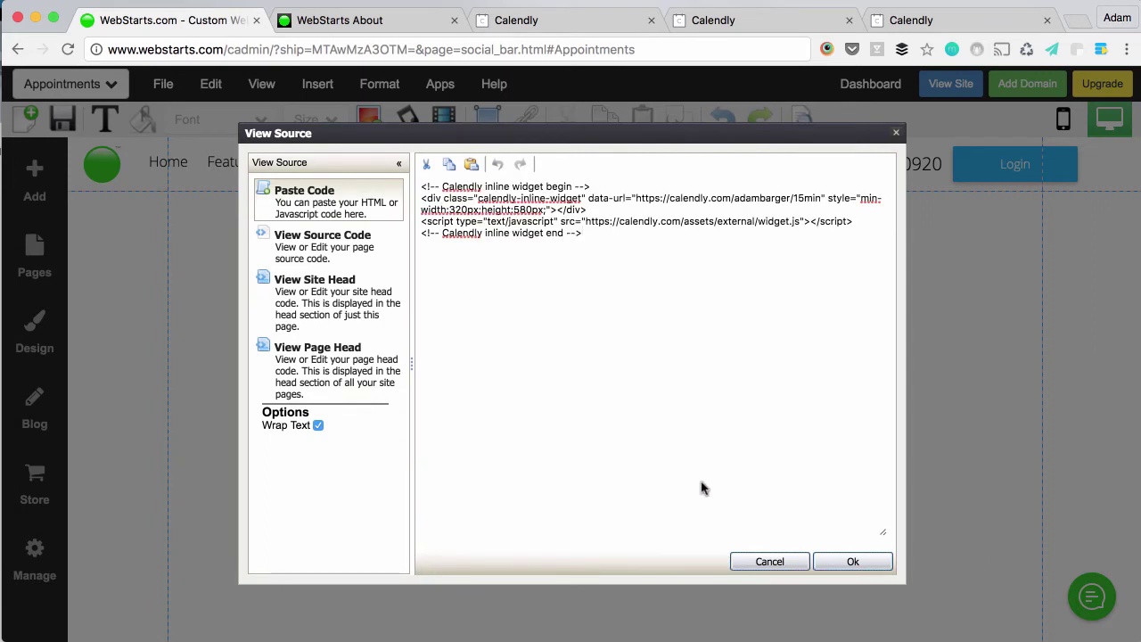
{"action": "left_click", "coordinate": [838, 560]}
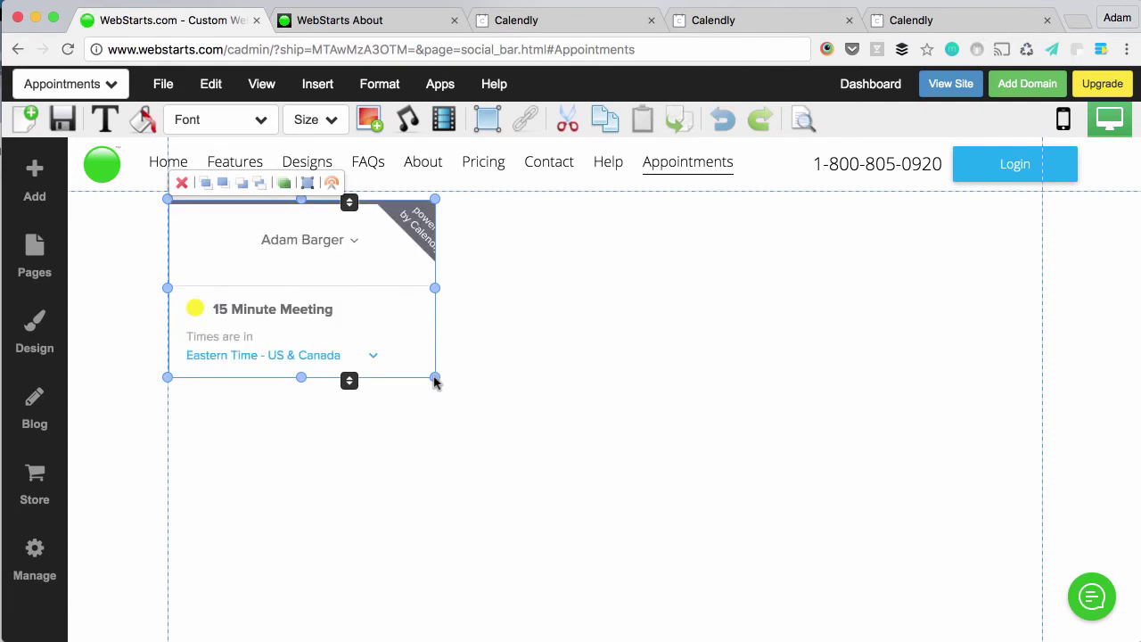
- Enlarge and reposition the Calendly widget, save the page, and select the embed
{"action": "mouse_move", "coordinate": [434, 381]}
{"action": "left_mouse_down"}
{"action": "mouse_move", "coordinate": [973, 581]}
{"action": "mouse_move", "coordinate": [1045, 589]}
{"action": "left_mouse_up"}
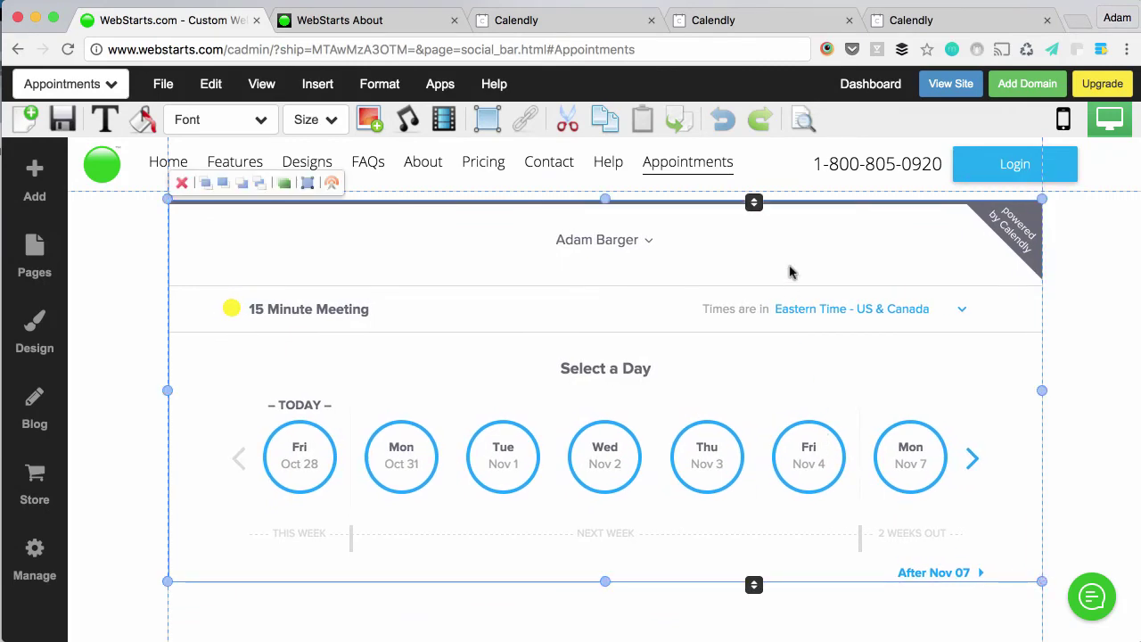
{"action": "left_click_drag", "start_coordinate": [790, 272], "coordinate": [789, 274]}
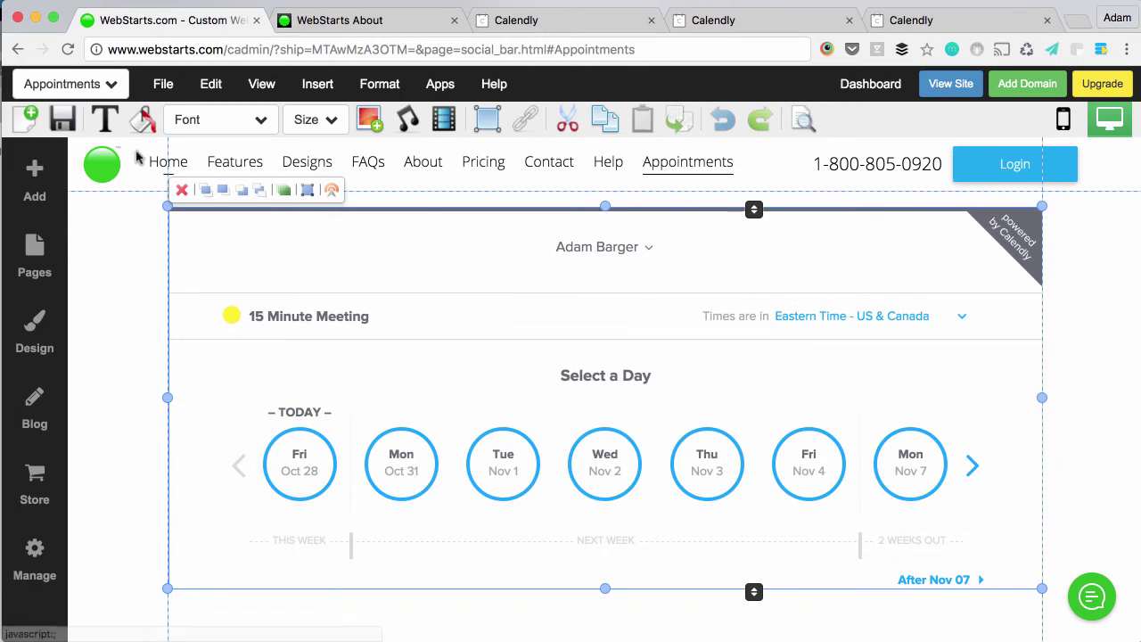
{"action": "left_click", "coordinate": [55, 123]}
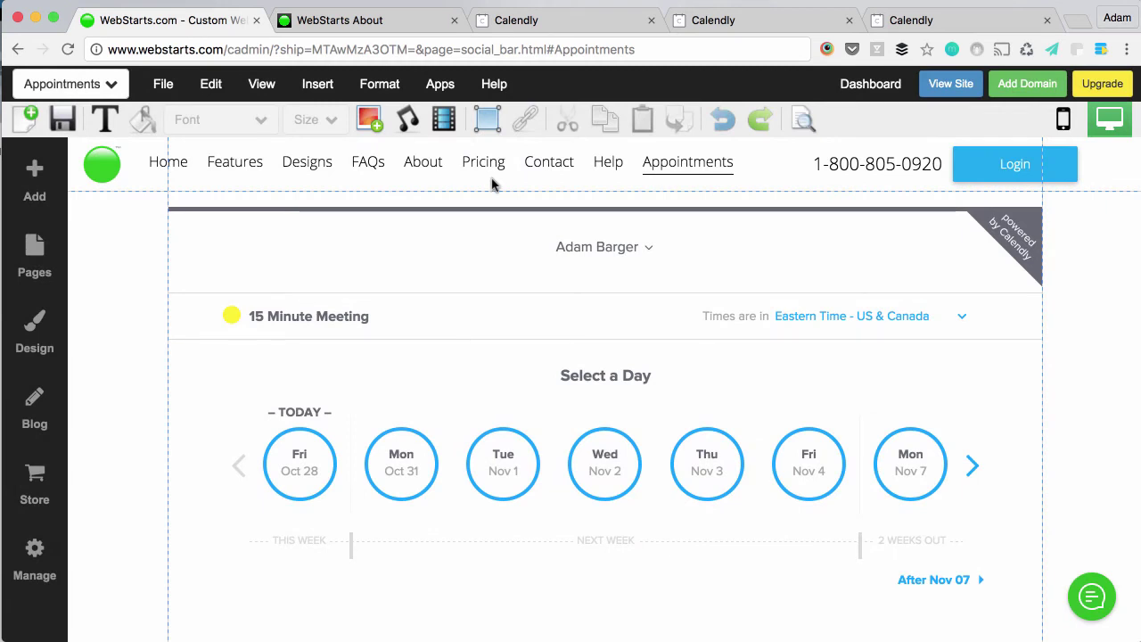
{"action": "left_click", "coordinate": [796, 258]}
- Delete the inline Calendly embed and open the 15 Minute Meeting embed options in Calendly
{"action": "left_click", "coordinate": [181, 190]}
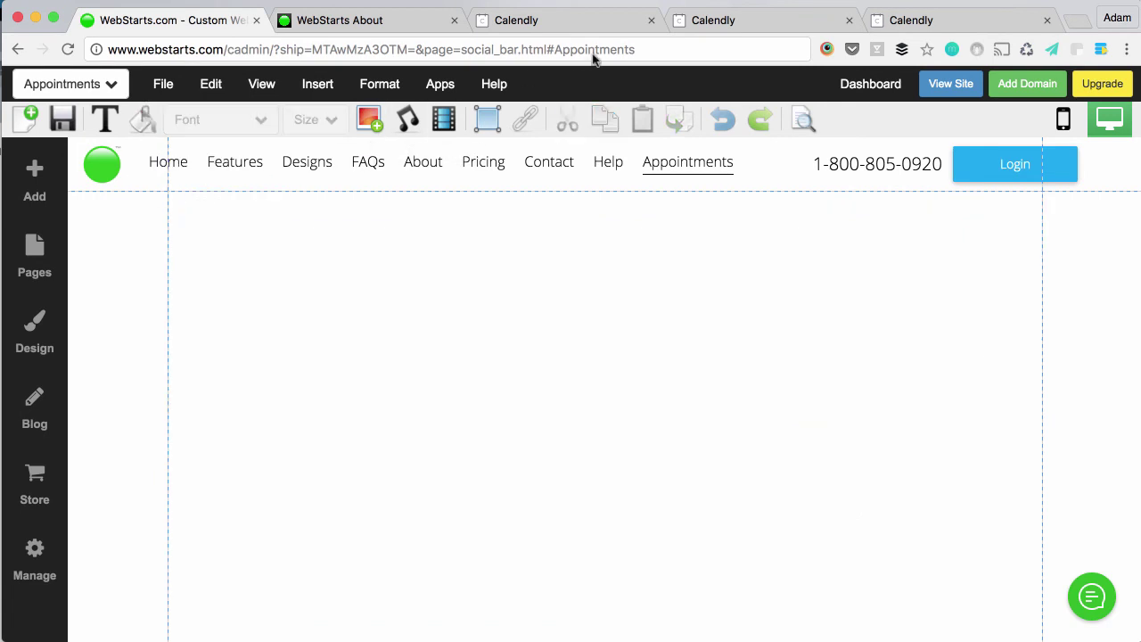
{"action": "left_click", "coordinate": [910, 22]}
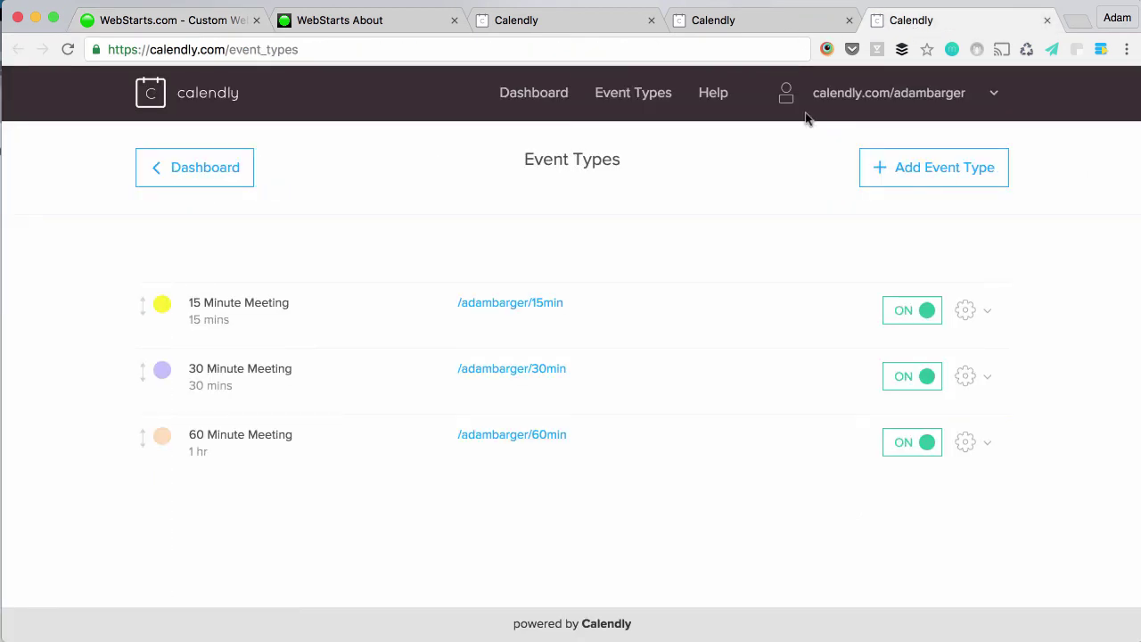
{"action": "left_click", "coordinate": [963, 313]}
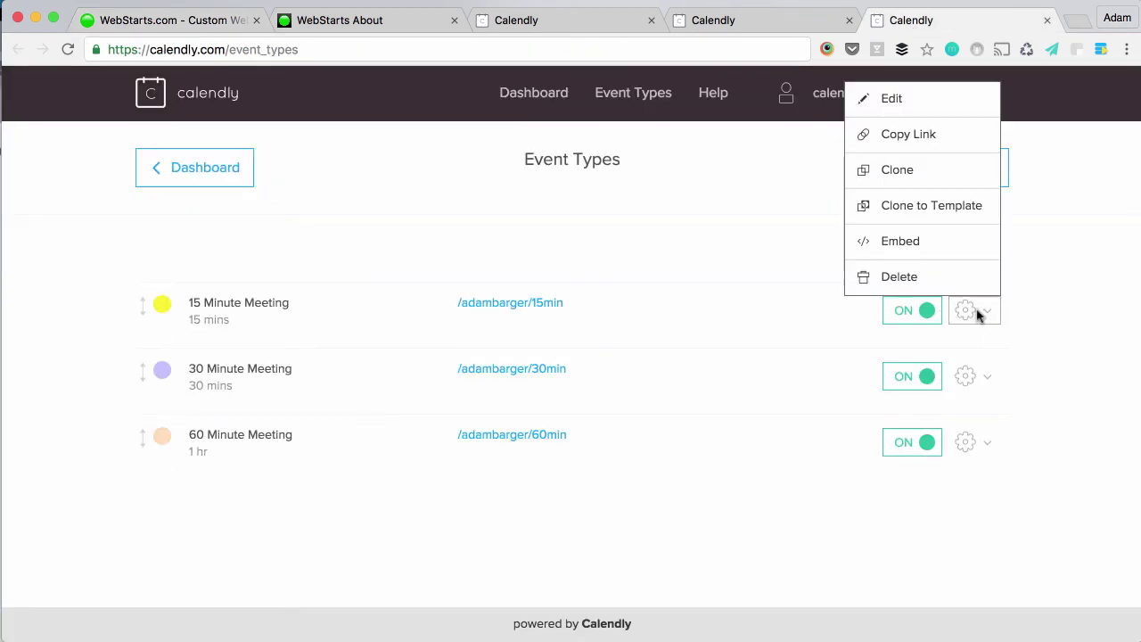
{"action": "left_click", "coordinate": [940, 251]}
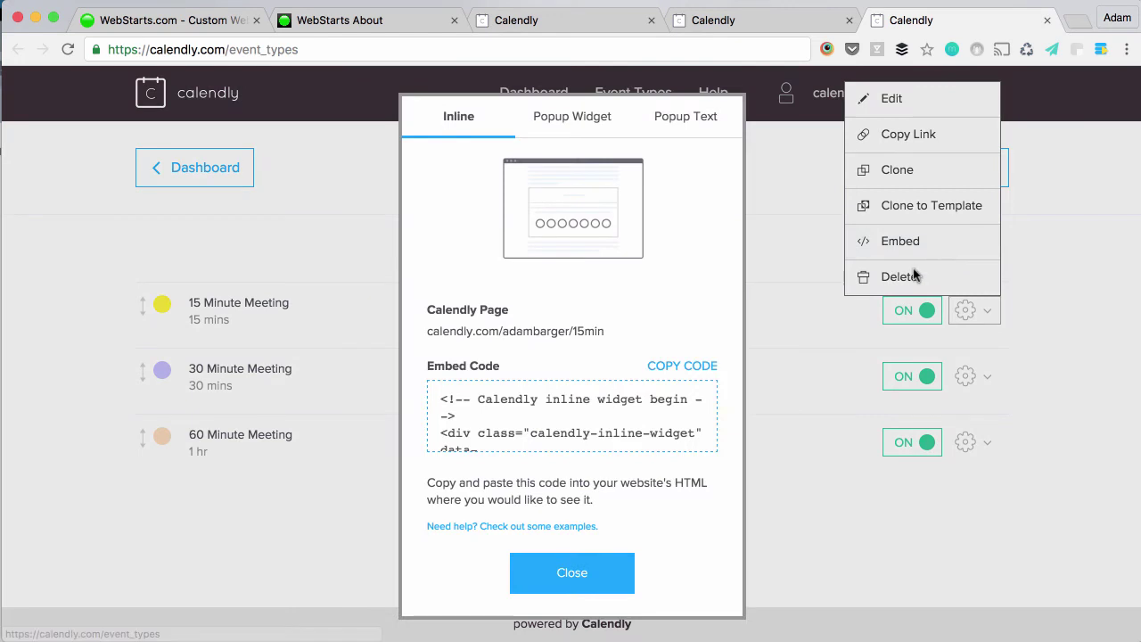
- Copy the 15 Minute Meeting popup widget embed code and return to WebStarts
{"action": "left_click", "coordinate": [601, 123]}
{"action": "left_click", "coordinate": [568, 555]}
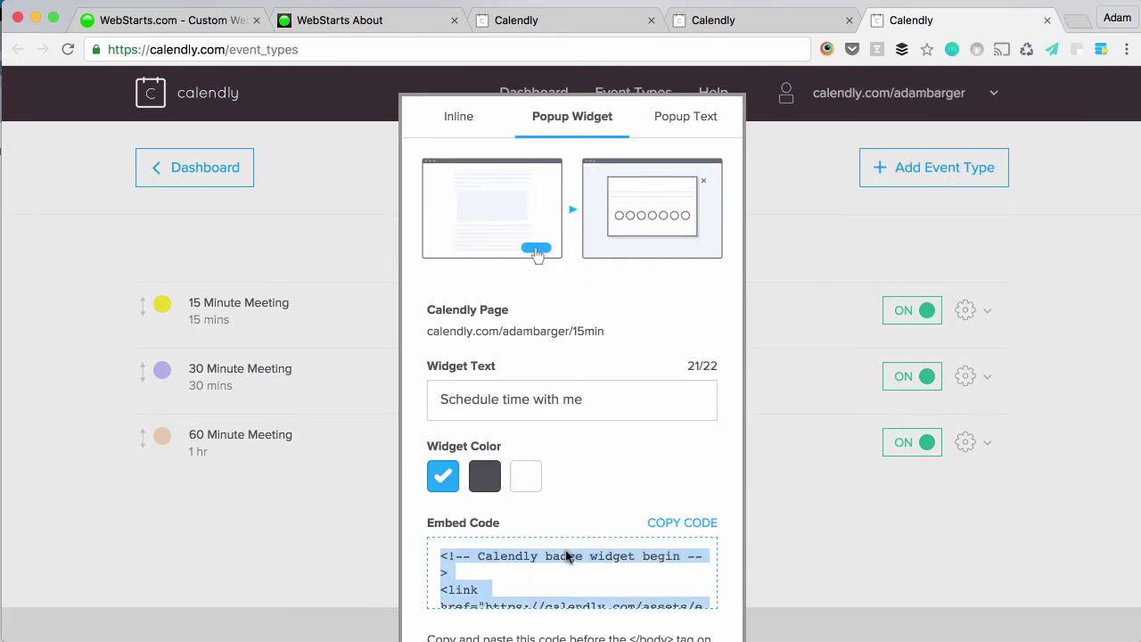
{"action": "scroll", "coordinate": [567, 555], "scroll_direction": "down", "scroll_amount": 2}
{"action": "scroll", "coordinate": [567, 554], "scroll_direction": "down", "scroll_amount": 3}
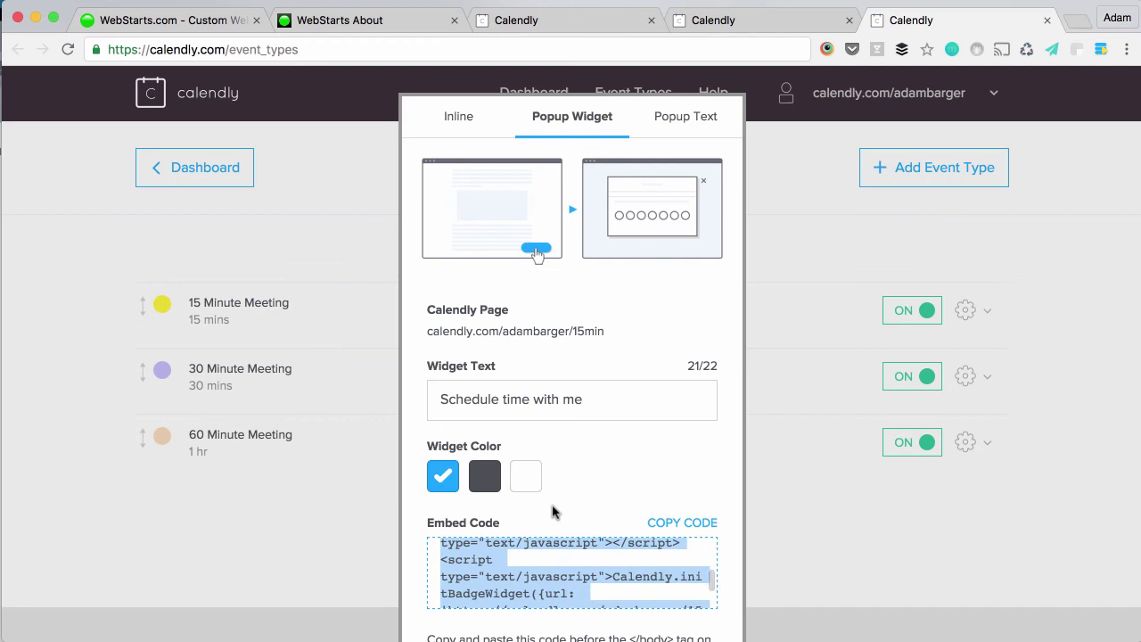
{"action": "left_click", "coordinate": [662, 526]}
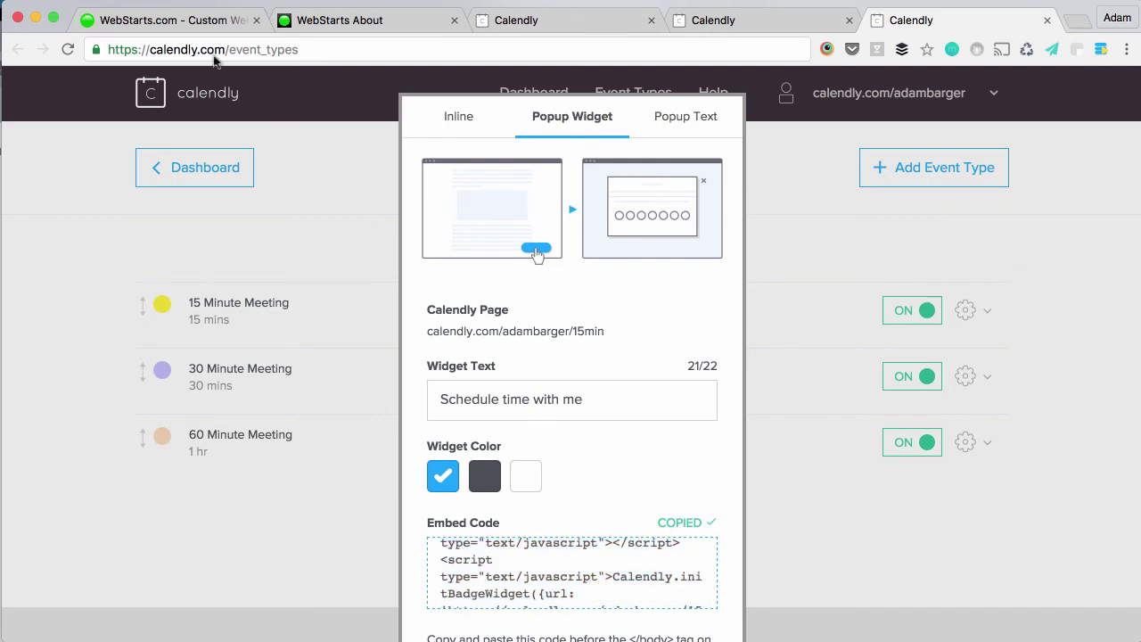
{"action": "left_click", "coordinate": [187, 20]}
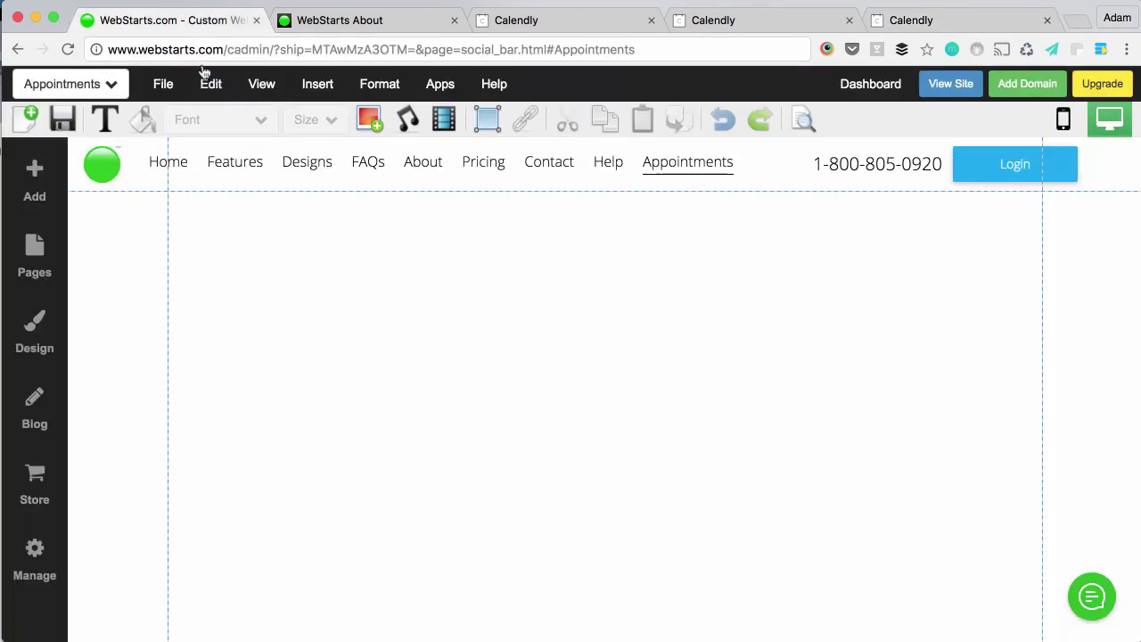
- Paste the Calendly popup widget code into a custom code block and save the Appointments page
{"action": "left_click", "coordinate": [321, 92]}
{"action": "left_click", "coordinate": [351, 378]}
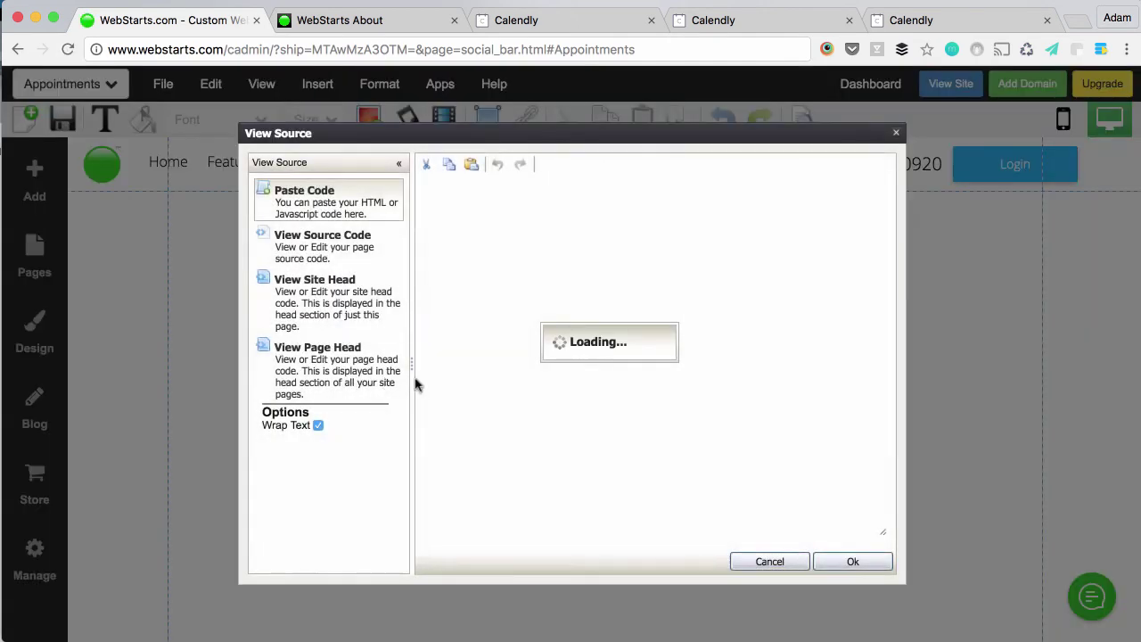
{"action": "right_click", "coordinate": [469, 356]}
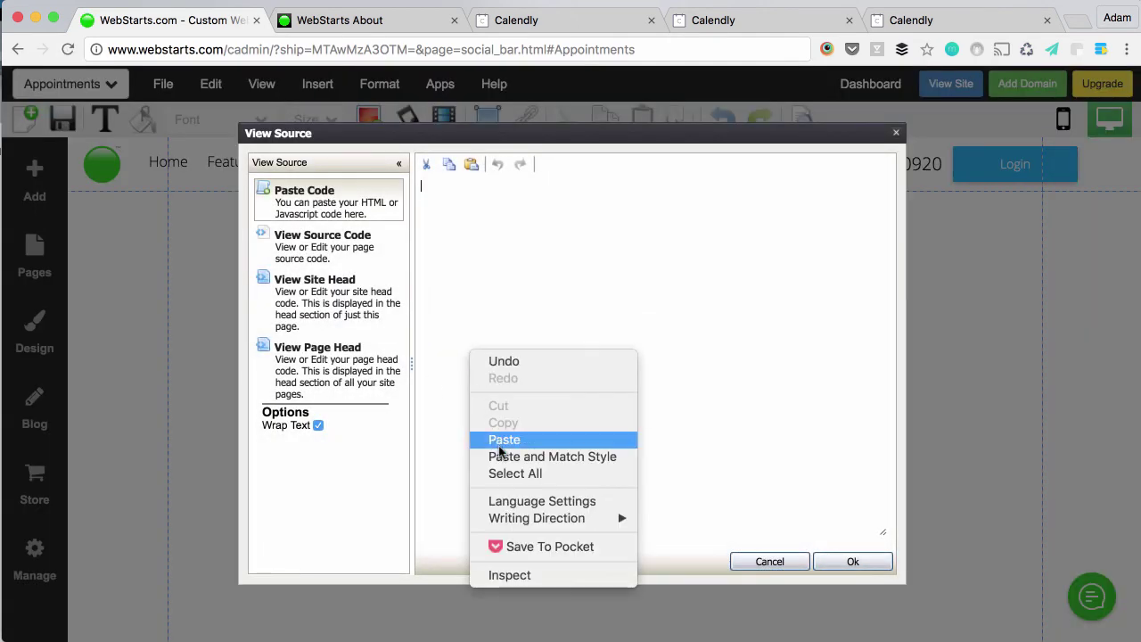
{"action": "left_click", "coordinate": [499, 440]}
{"action": "left_click", "coordinate": [852, 560]}
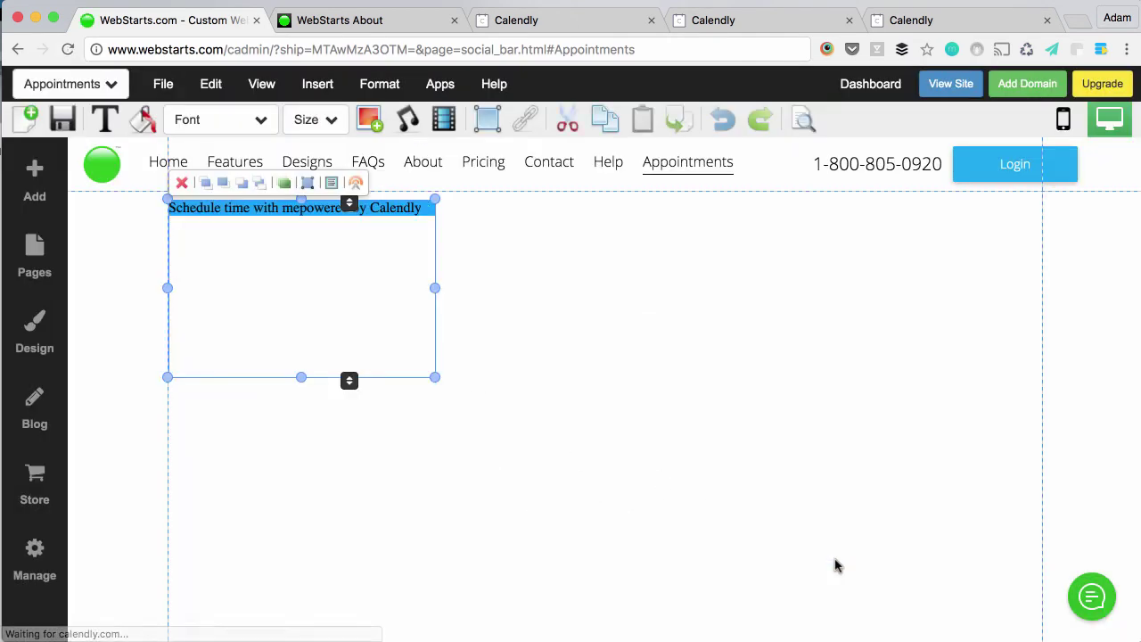
{"action": "left_click", "coordinate": [61, 119]}
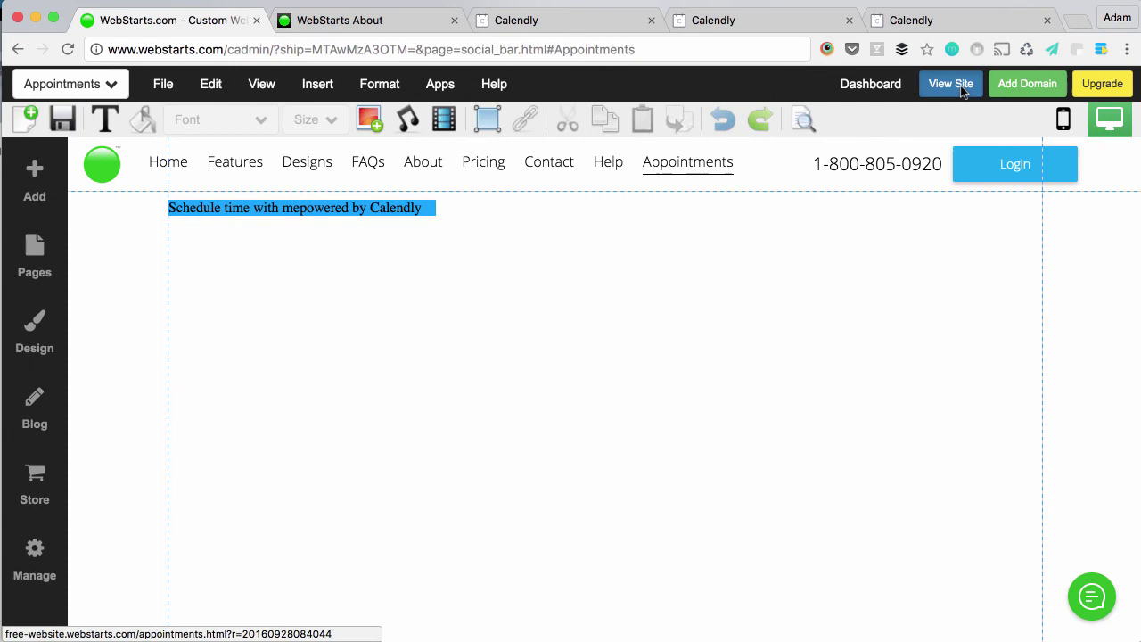
- On the live site, open the 'Schedule time with me' booking popup and close it
{"action": "left_click", "coordinate": [951, 83]}
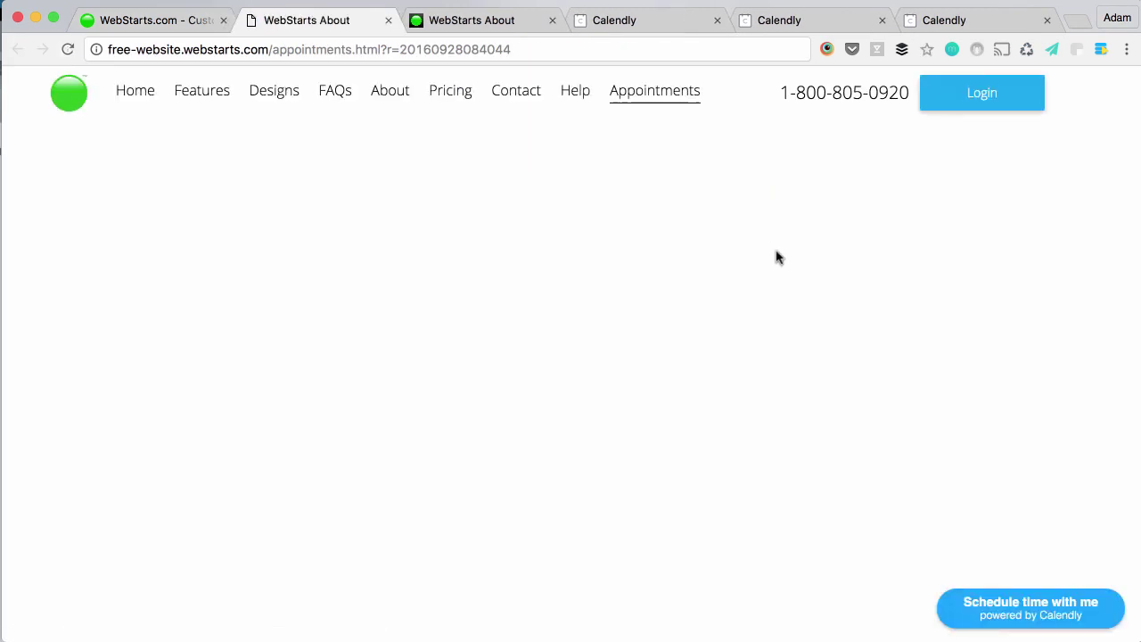
{"action": "left_click", "coordinate": [1040, 613]}
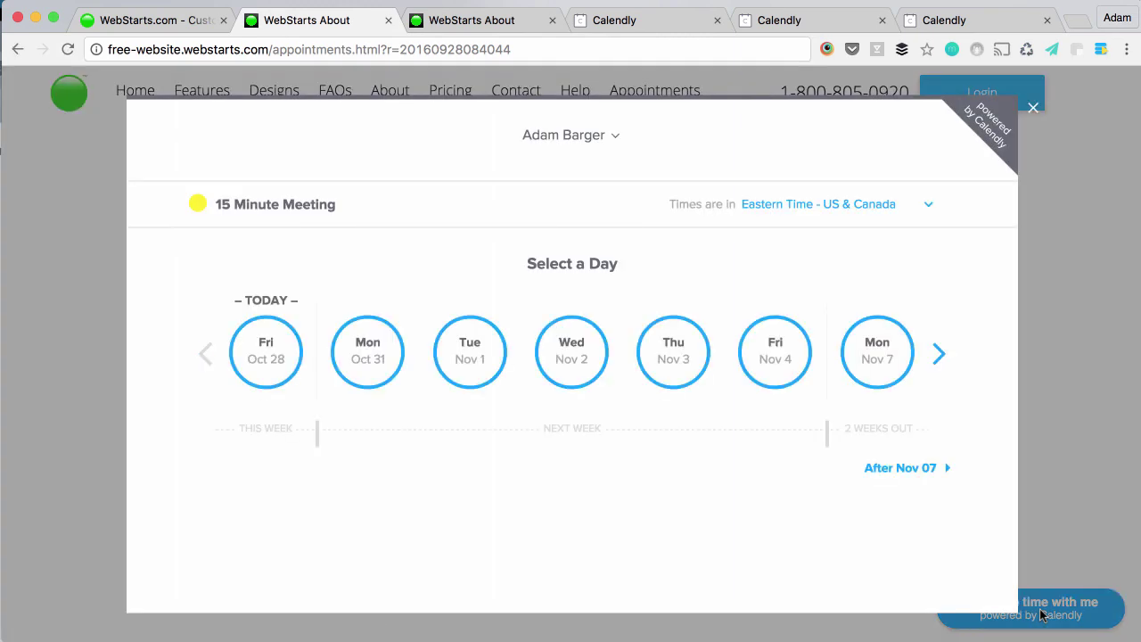
{"action": "left_click", "coordinate": [1033, 108]}
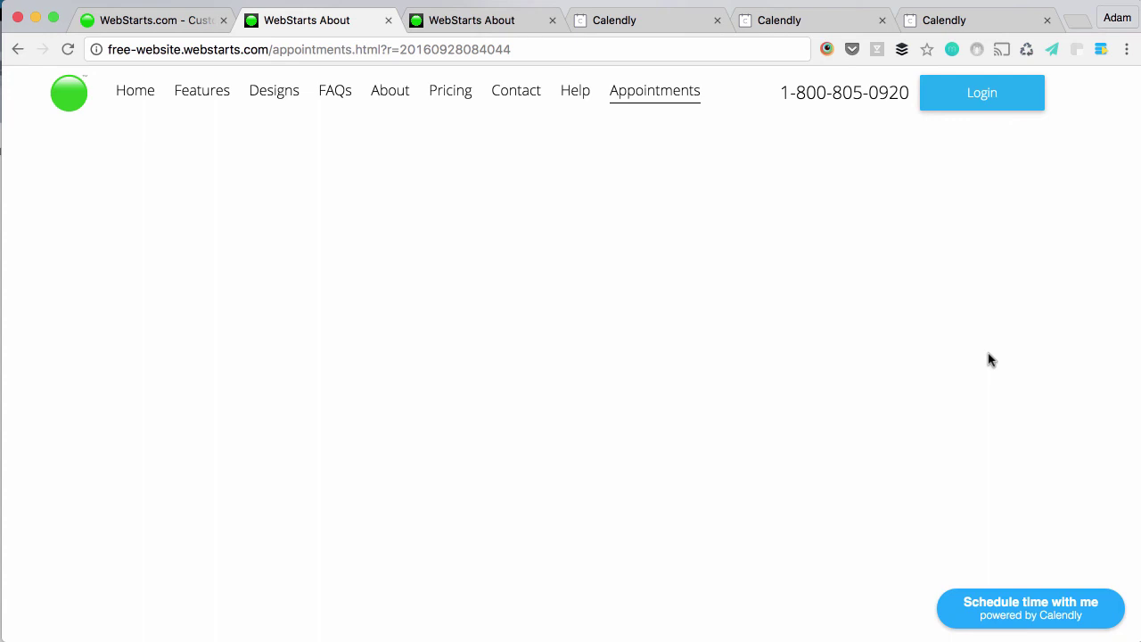